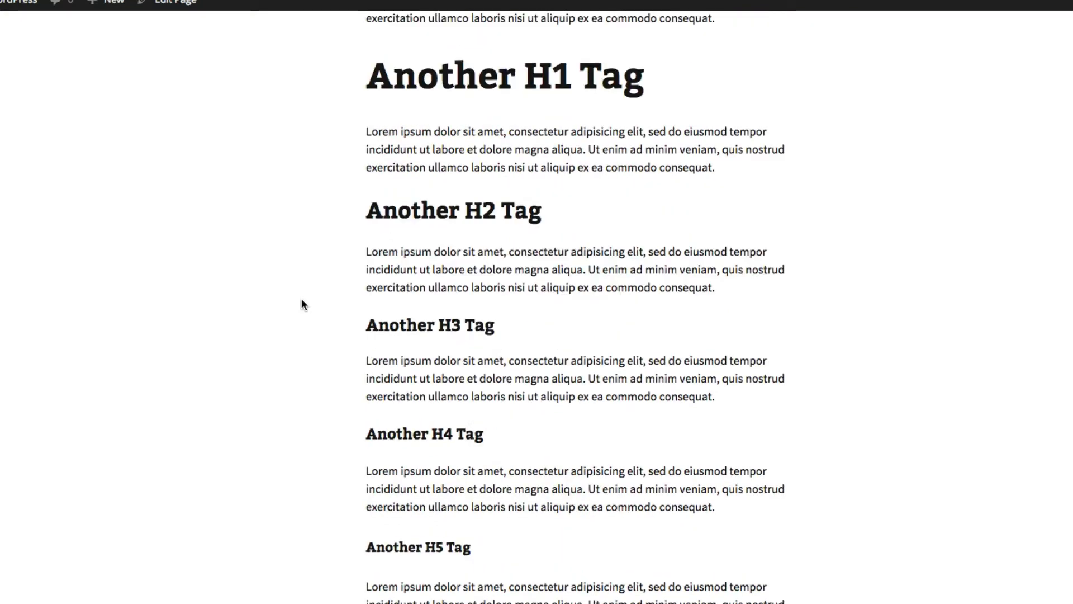
- Expand the FooNav menu on the Headers Page, follow the "This Is An H1 Tag" branch down to the H4 heading, and return to the page top
scroll(301, 298, up, 18)
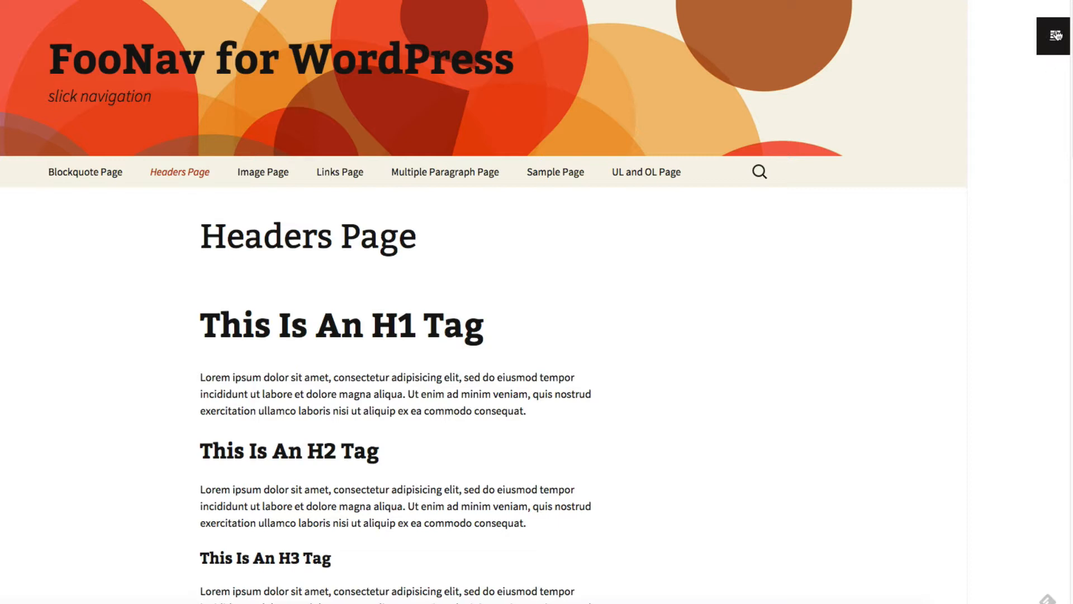
click(1056, 36)
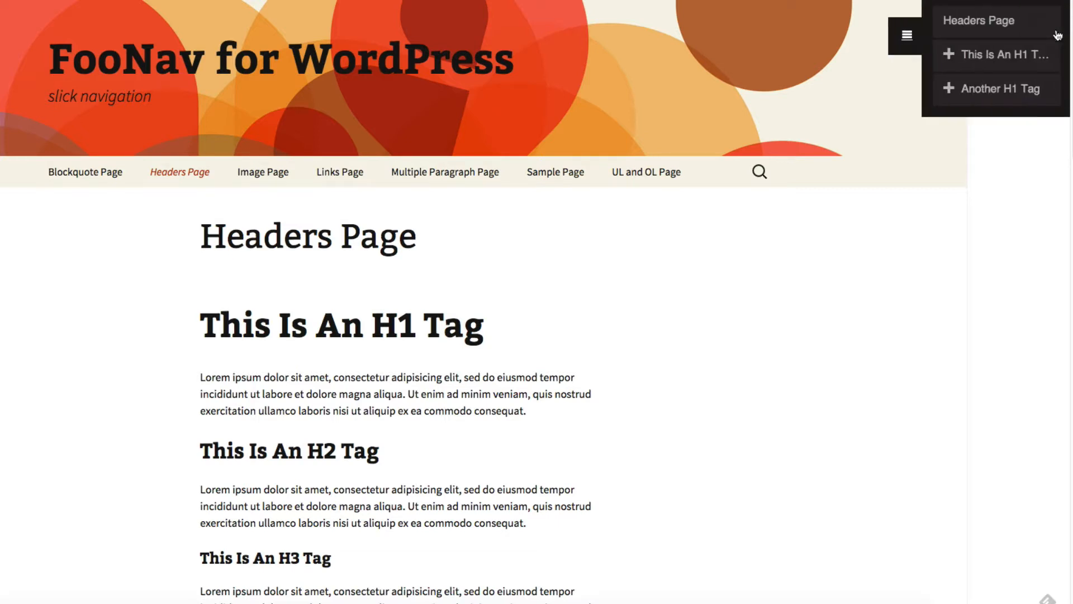
click(1019, 54)
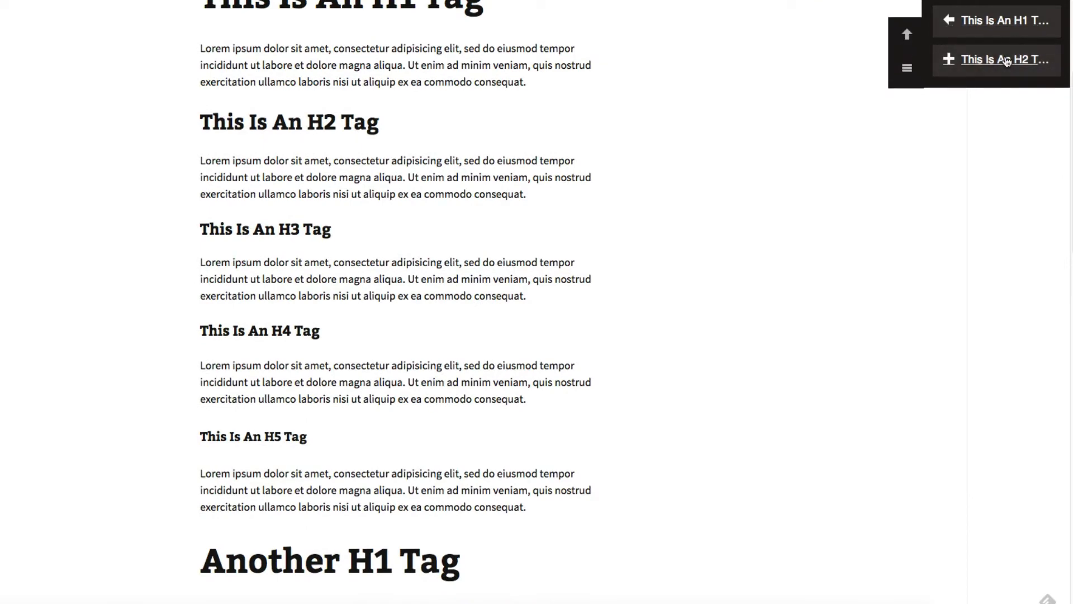
click(1006, 59)
click(1006, 60)
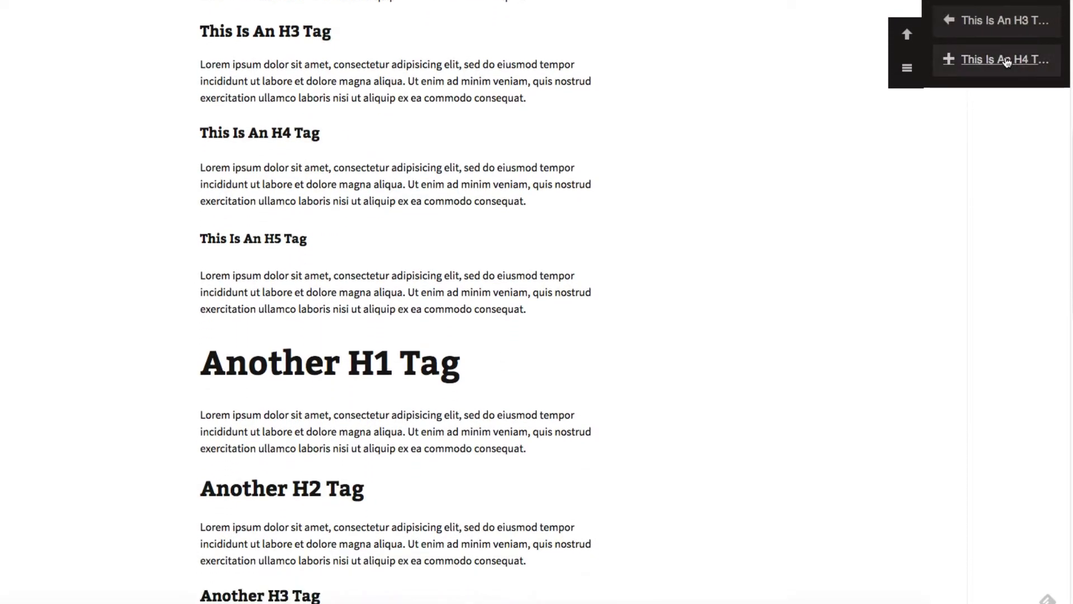
click(1006, 60)
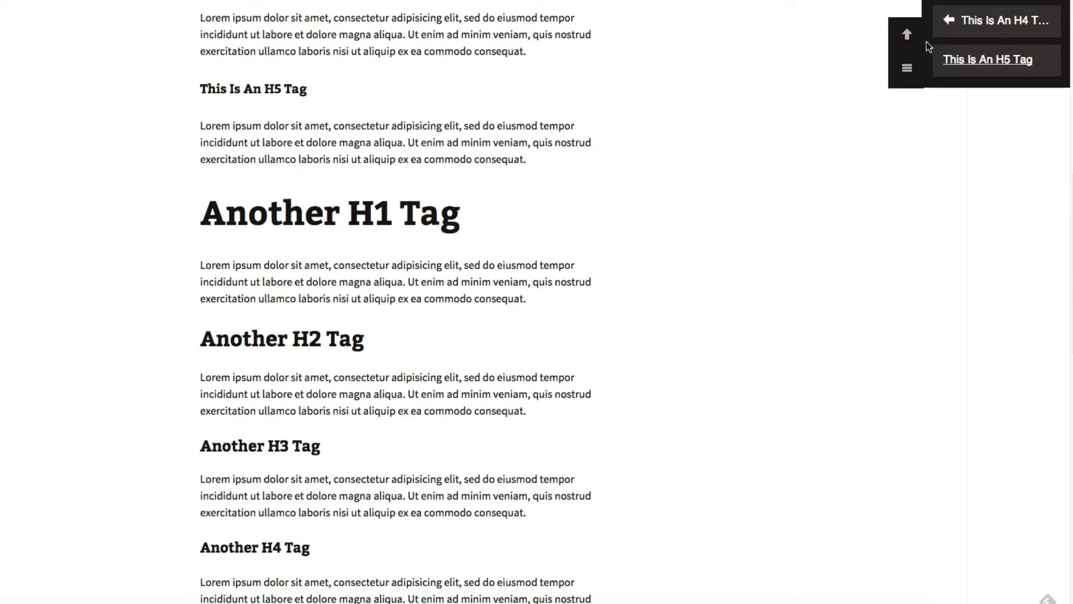
click(906, 34)
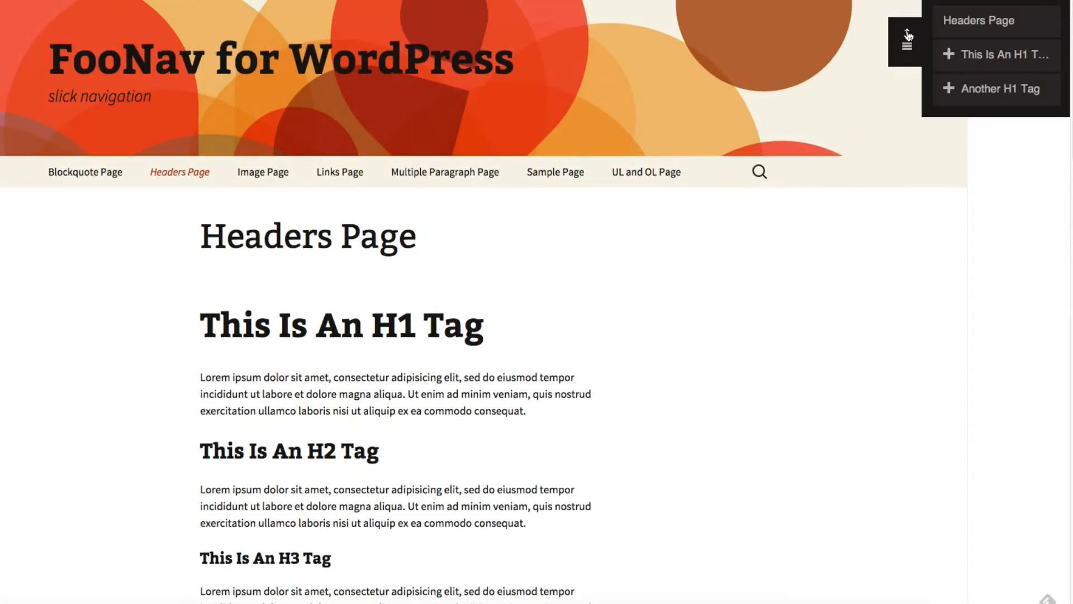
- Follow the "Another H1 Tag" branch of the FooNav menu down to "Another H3 Tag" and collapse the menu
click(990, 90)
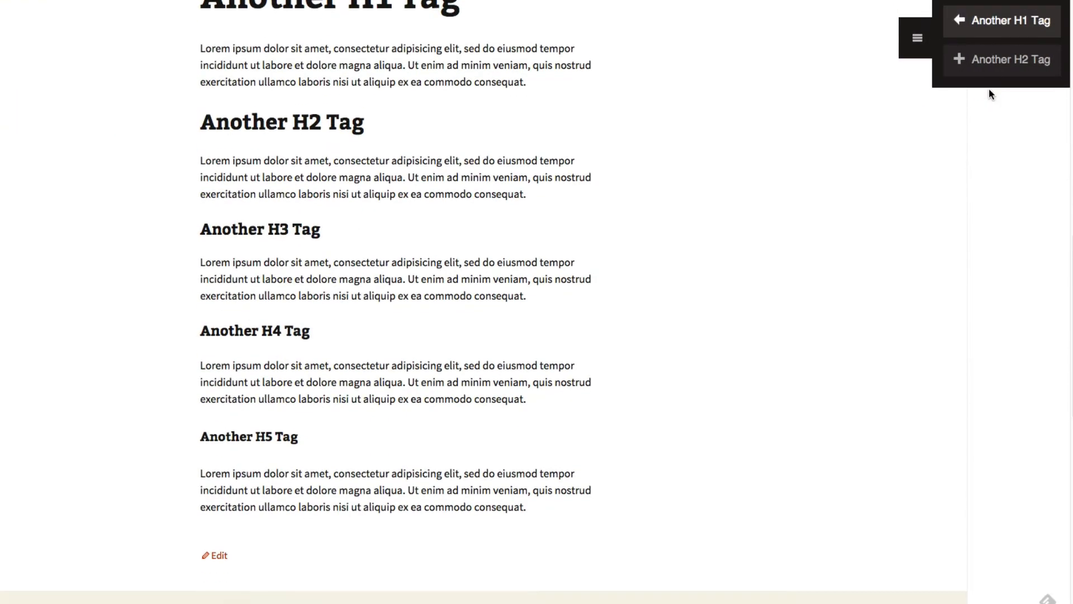
click(993, 60)
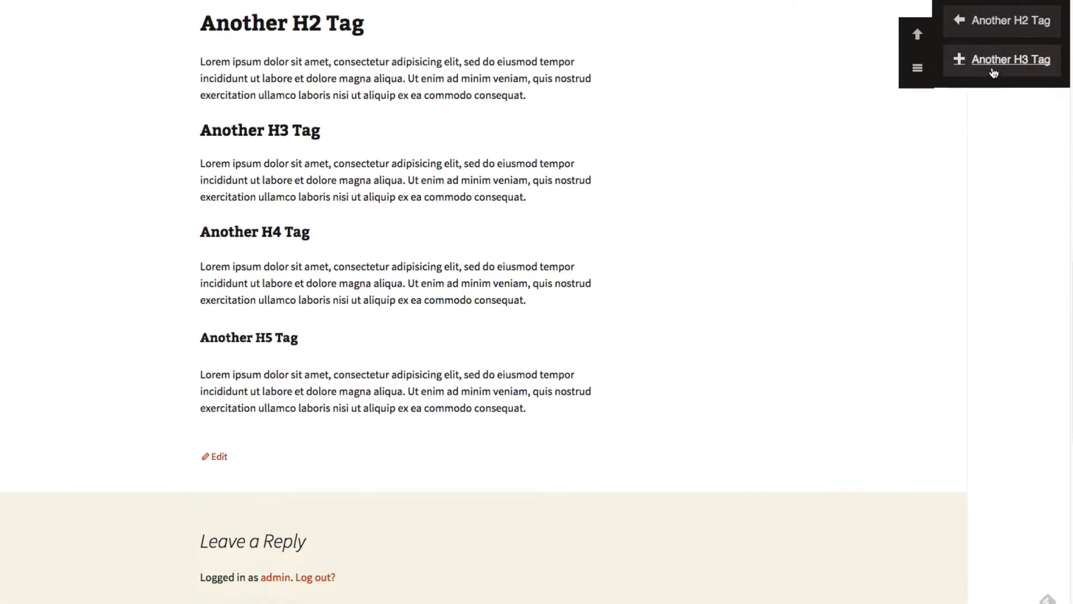
click(994, 61)
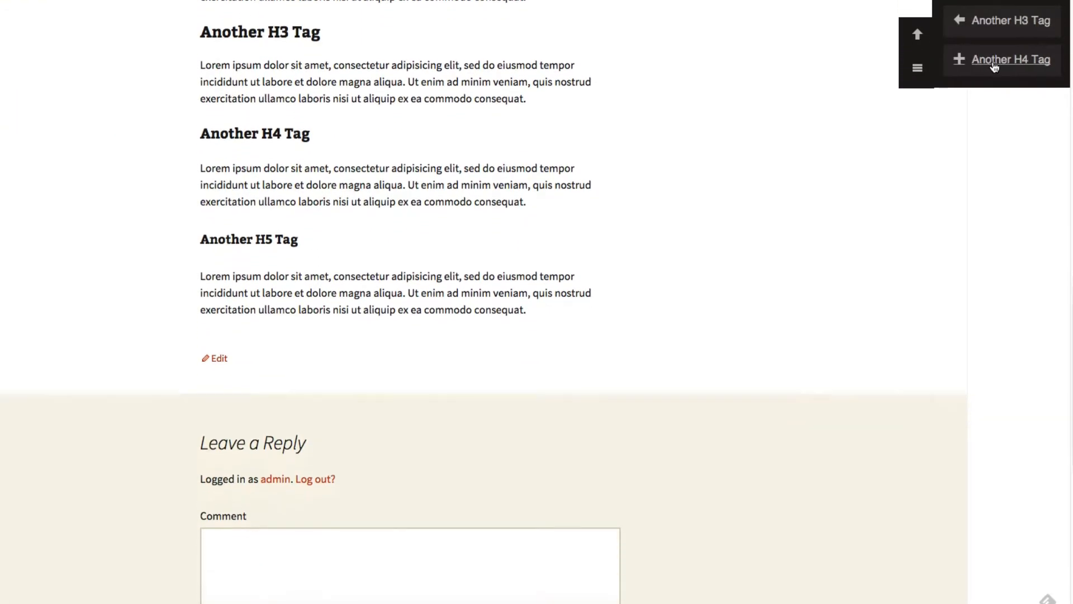
click(932, 43)
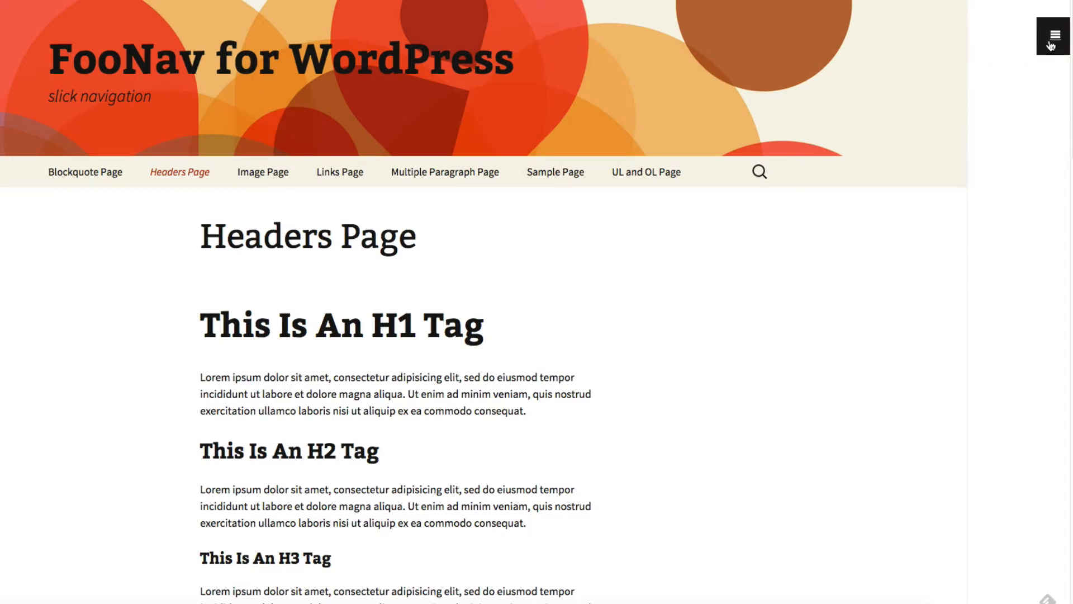
- Examine how the collapsed FooNav and its back-to-top control behave along the length of the Headers Page
scroll(661, 366, down, 5)
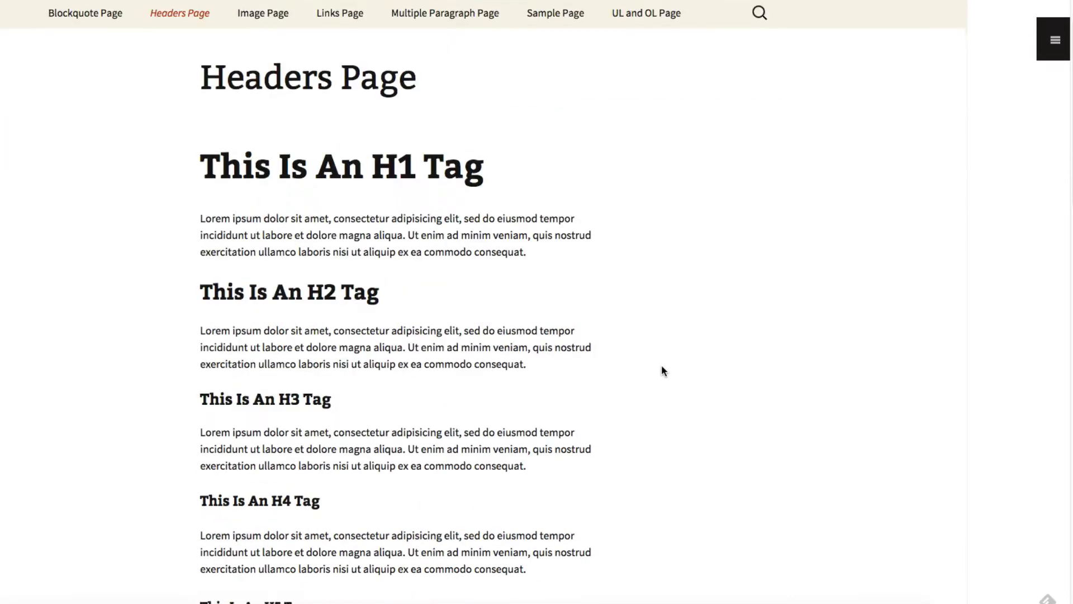
scroll(661, 370, down, 10)
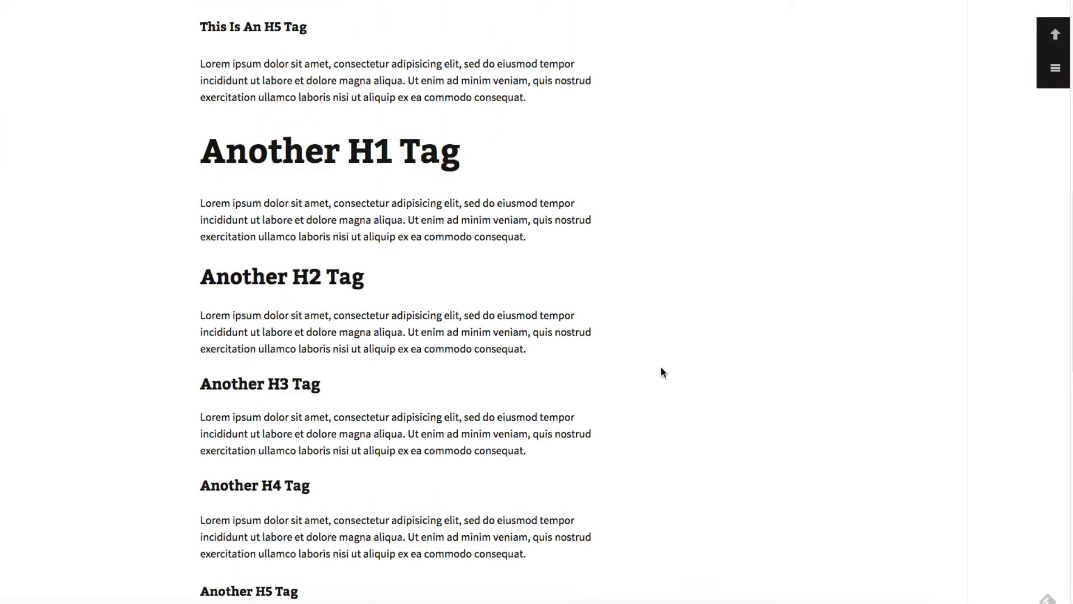
scroll(661, 371, down, 3)
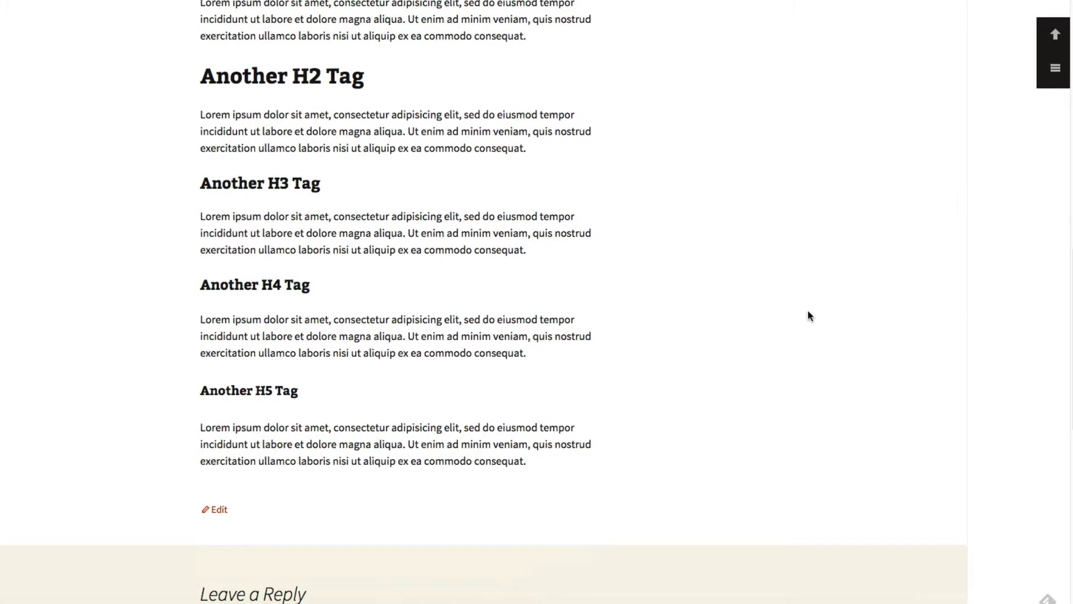
scroll(807, 311, up, 9)
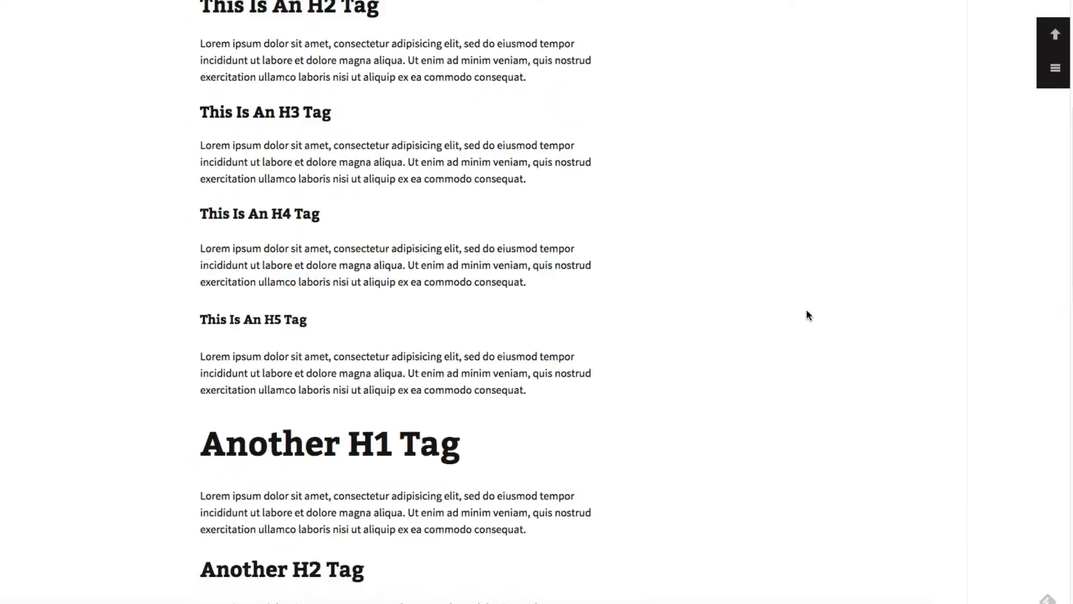
scroll(807, 312, up, 8)
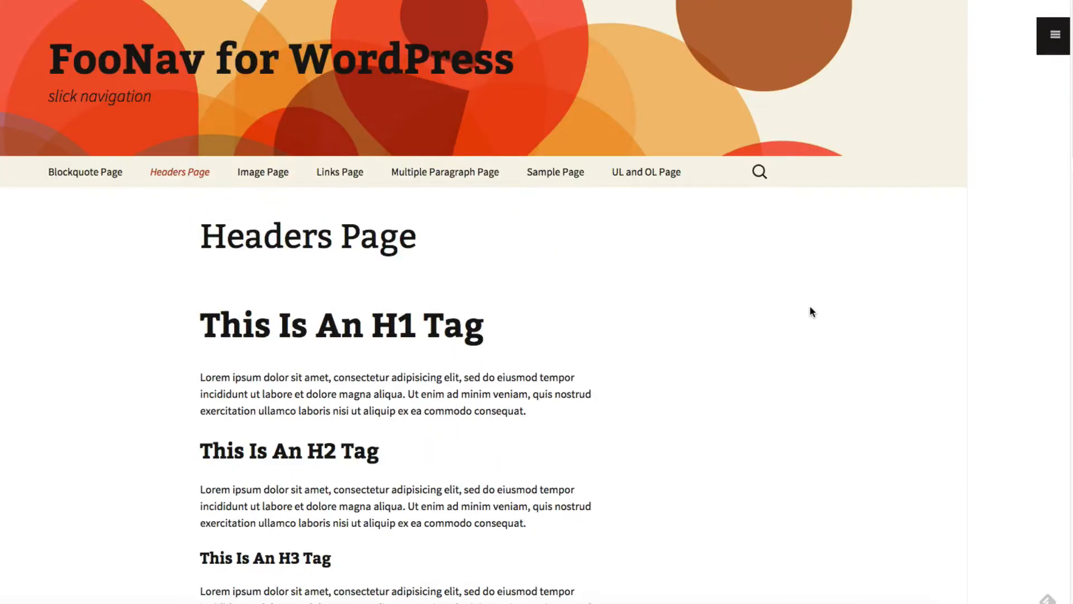
- Visit the Links Page, expand its blue FooNav menu to view the page links, and collapse it again
click(345, 185)
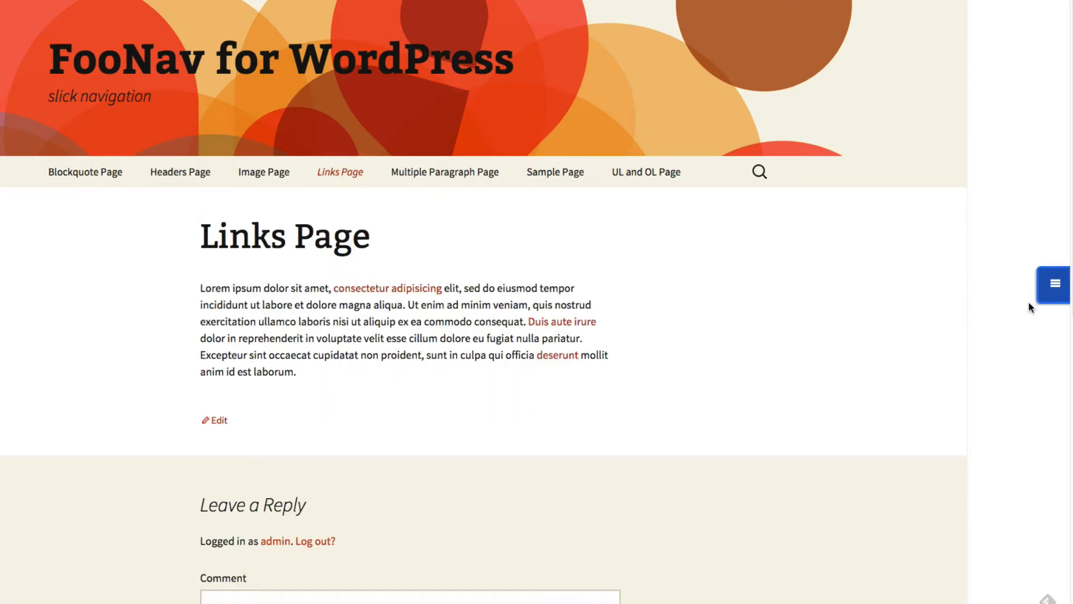
click(1055, 286)
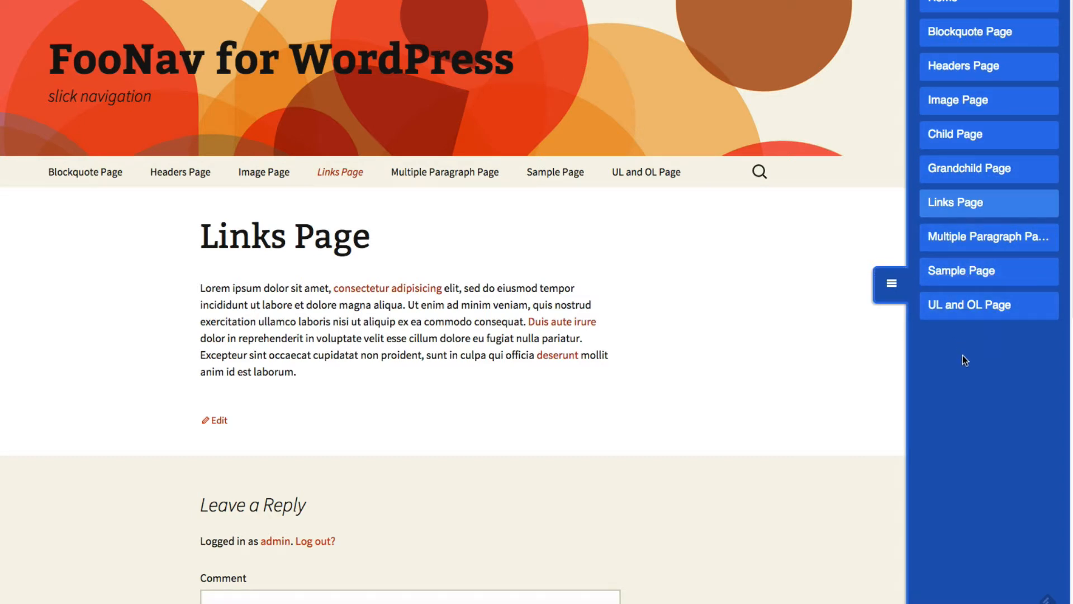
click(658, 263)
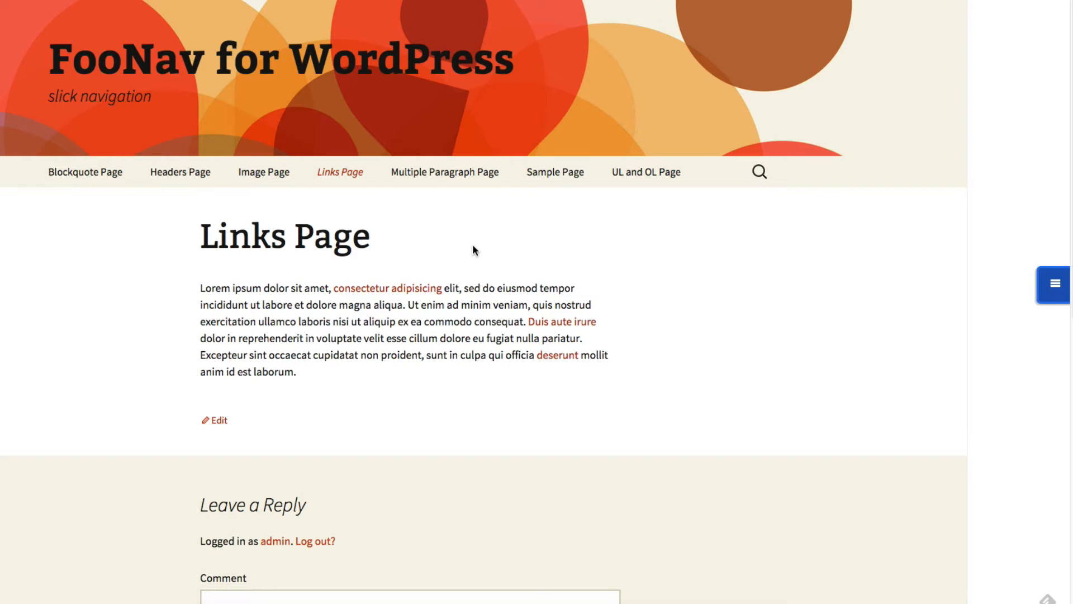
- Open the Links Page for editing and inspect the [foonav id=73] shortcode below its text
click(220, 421)
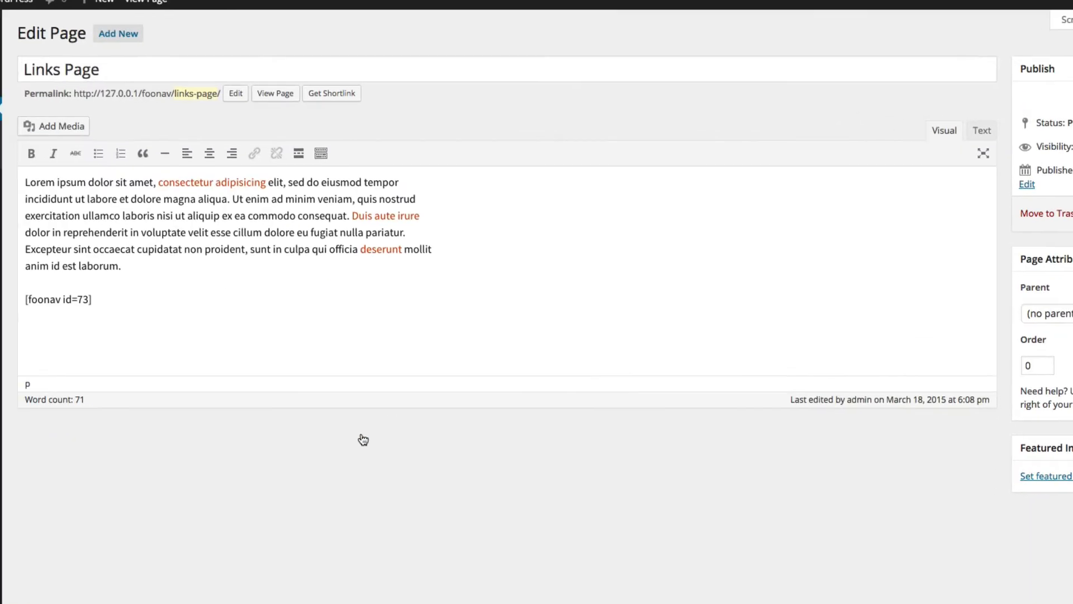
click(105, 299)
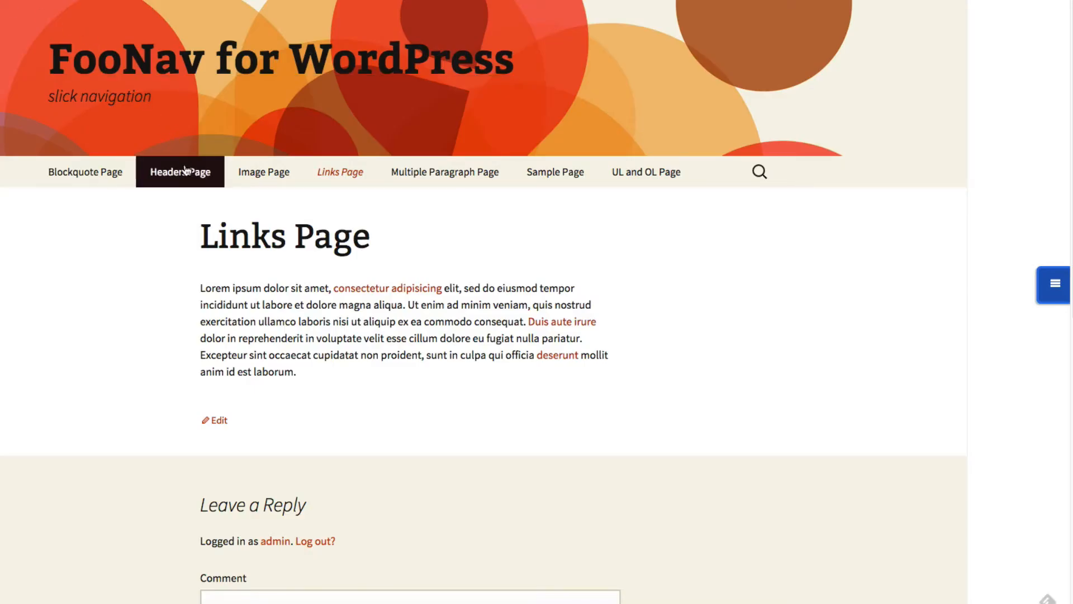
- Open the Headers Page for editing from the site and examine its content down to the end
click(186, 172)
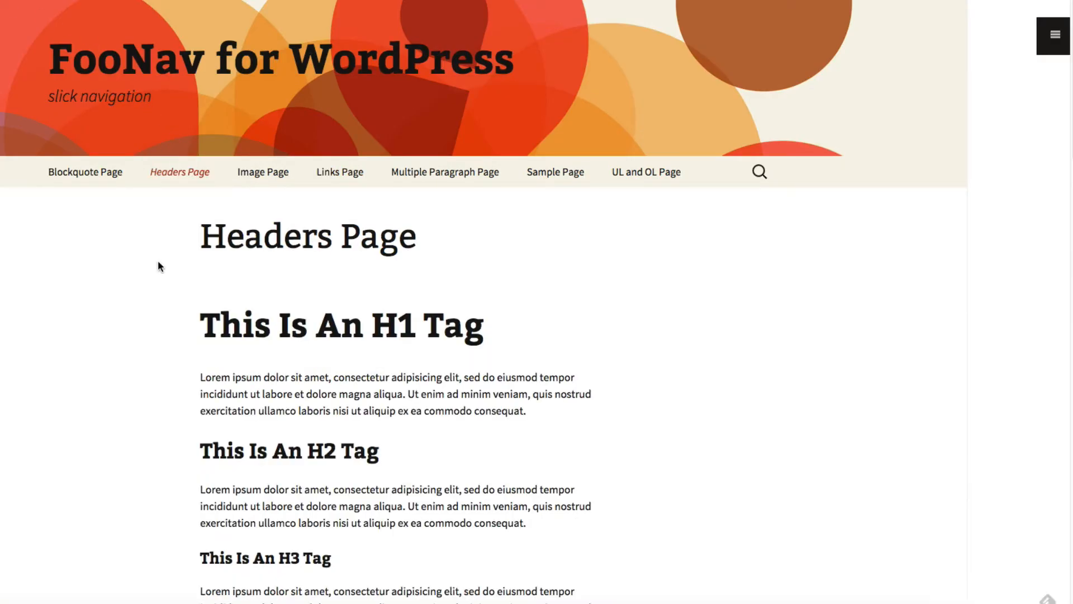
scroll(158, 261, down, 15)
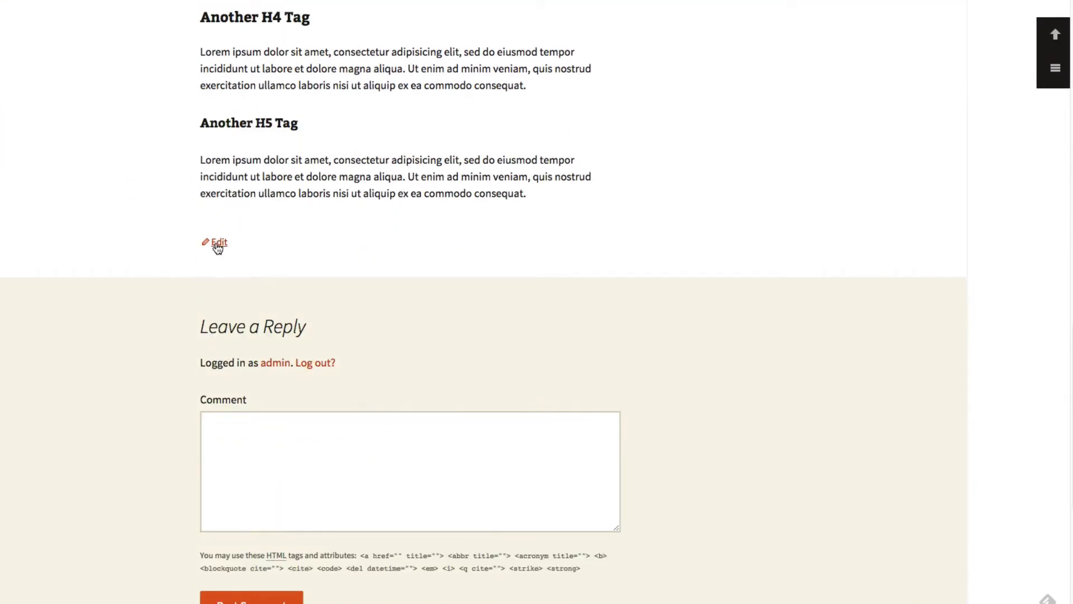
click(218, 242)
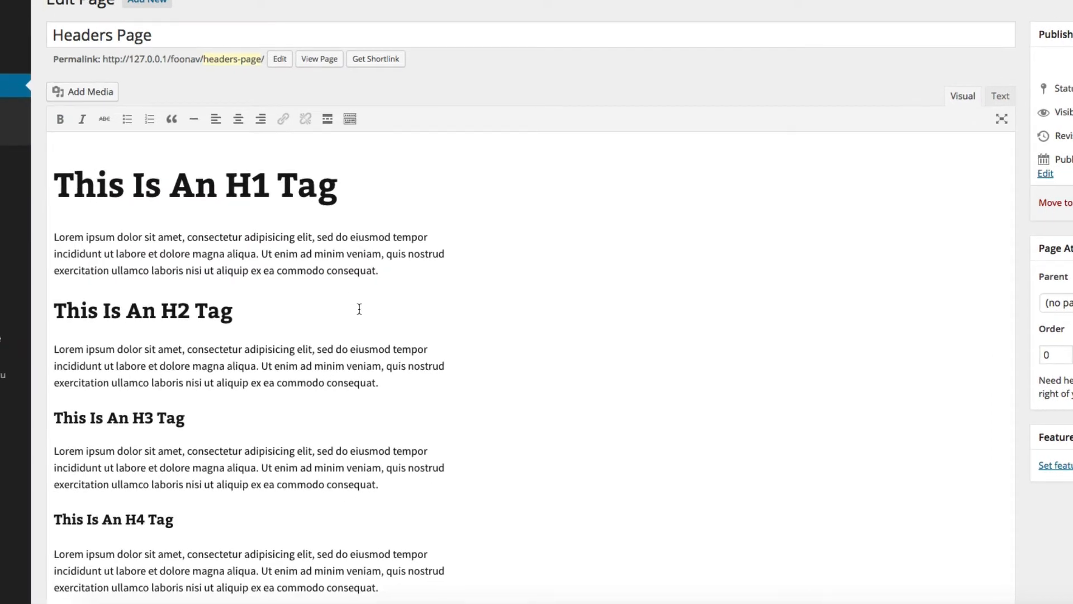
scroll(359, 309, down, 10)
scroll(359, 309, down, 5)
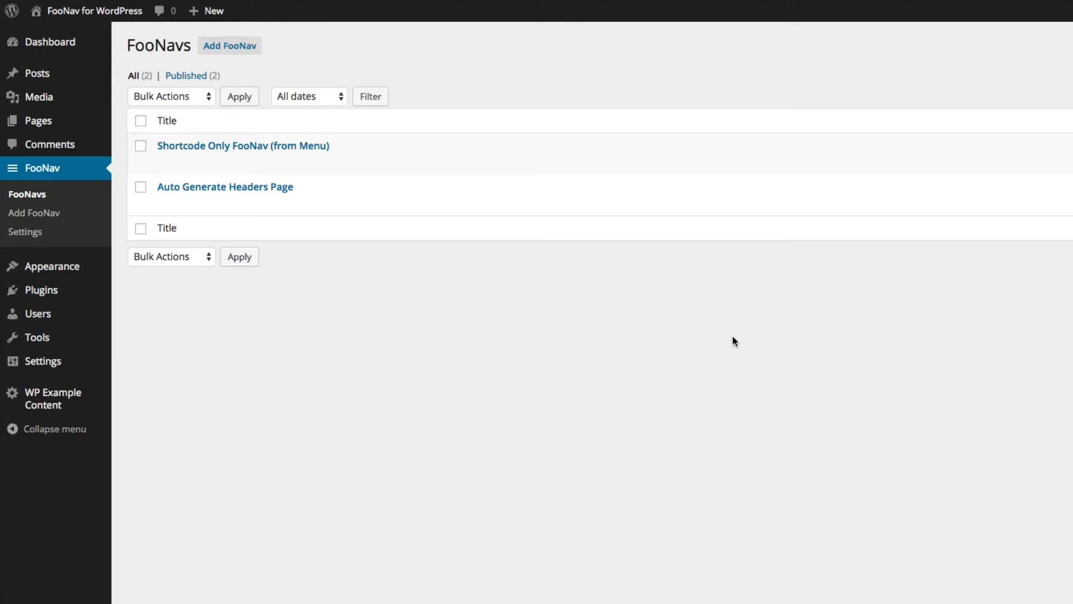
- Start a new FooNav and title it "Test Foonav"
click(53, 218)
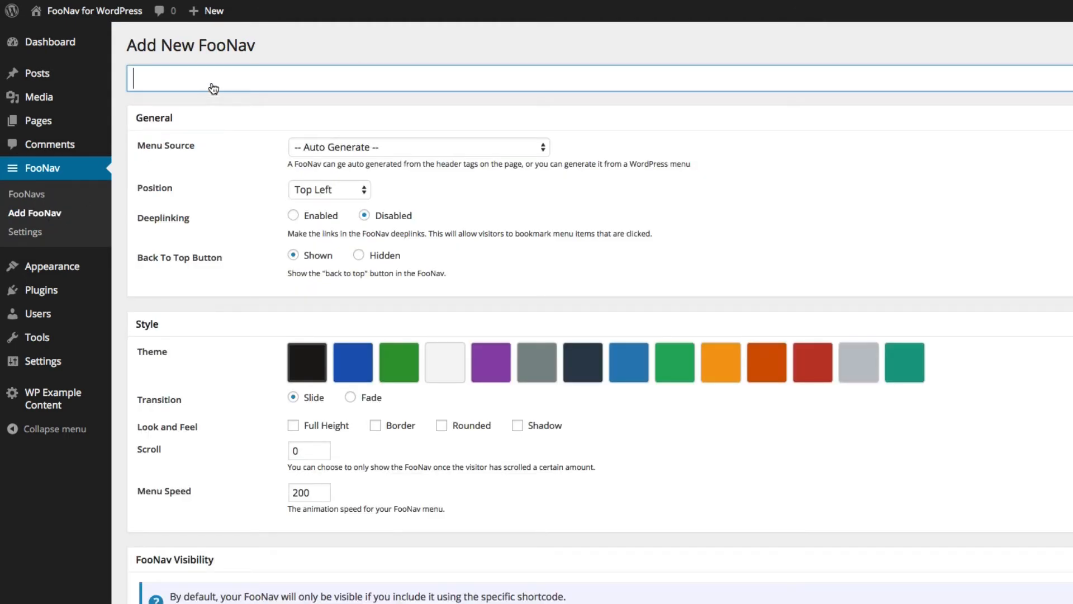
text(Test )
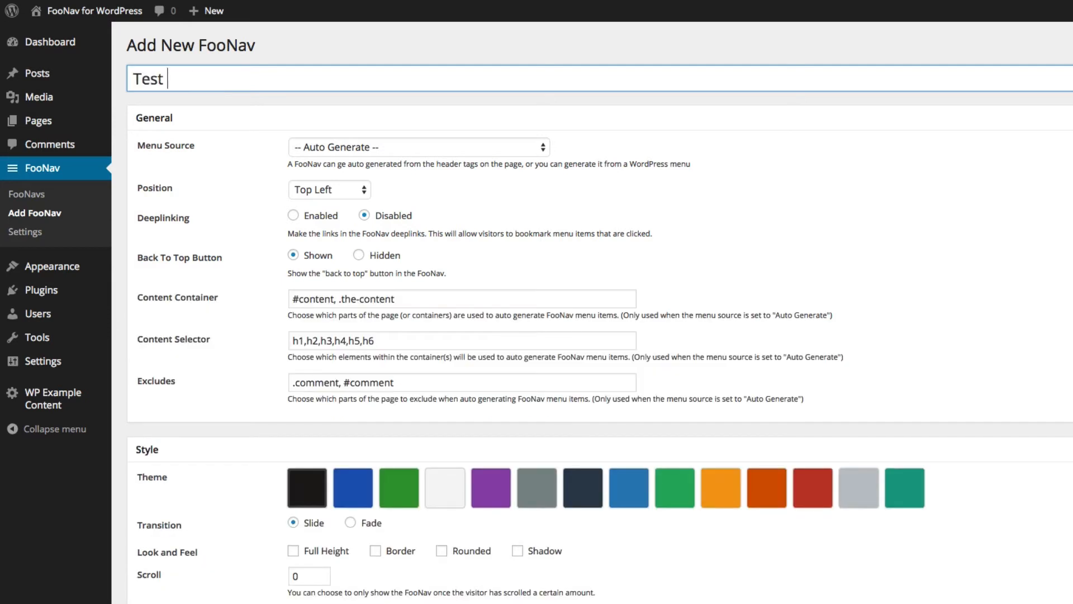
text(Foonav)
- Choose Auto Generate as the menu source and review the available position options, keeping Top Left
click(435, 147)
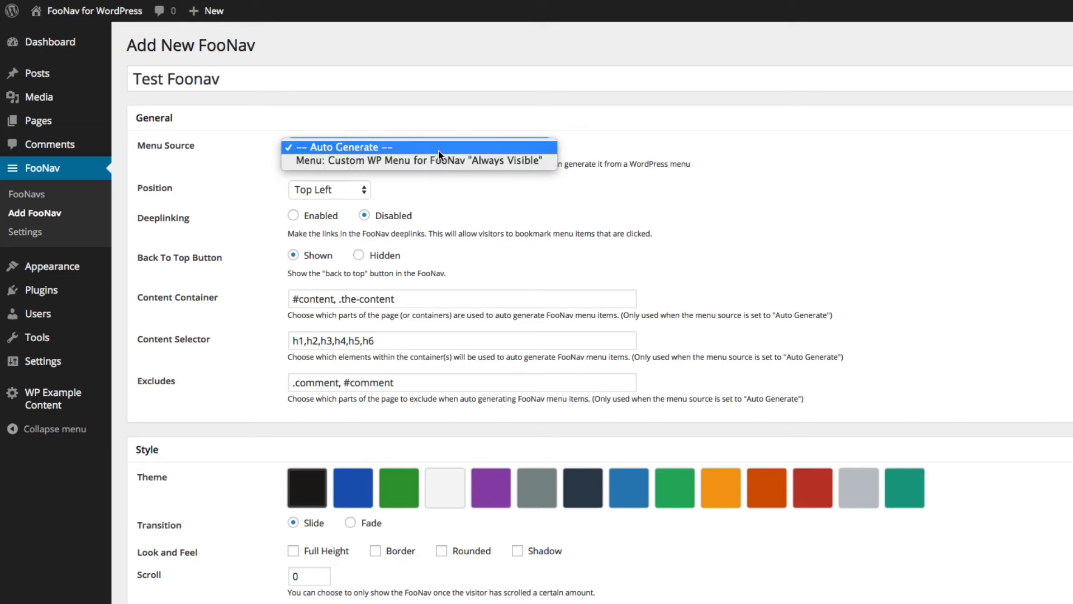
click(438, 148)
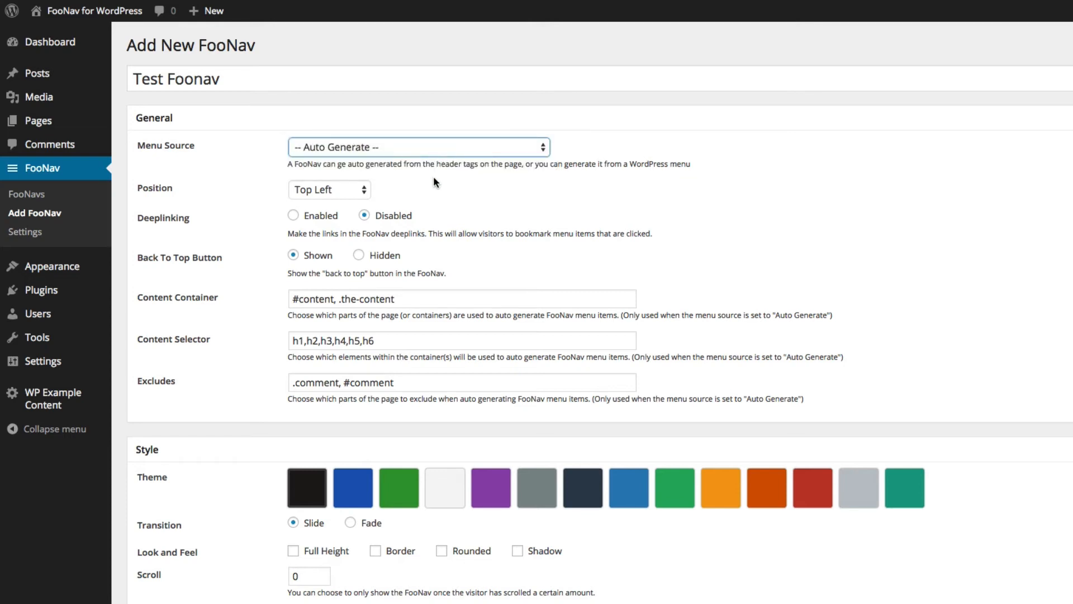
click(365, 191)
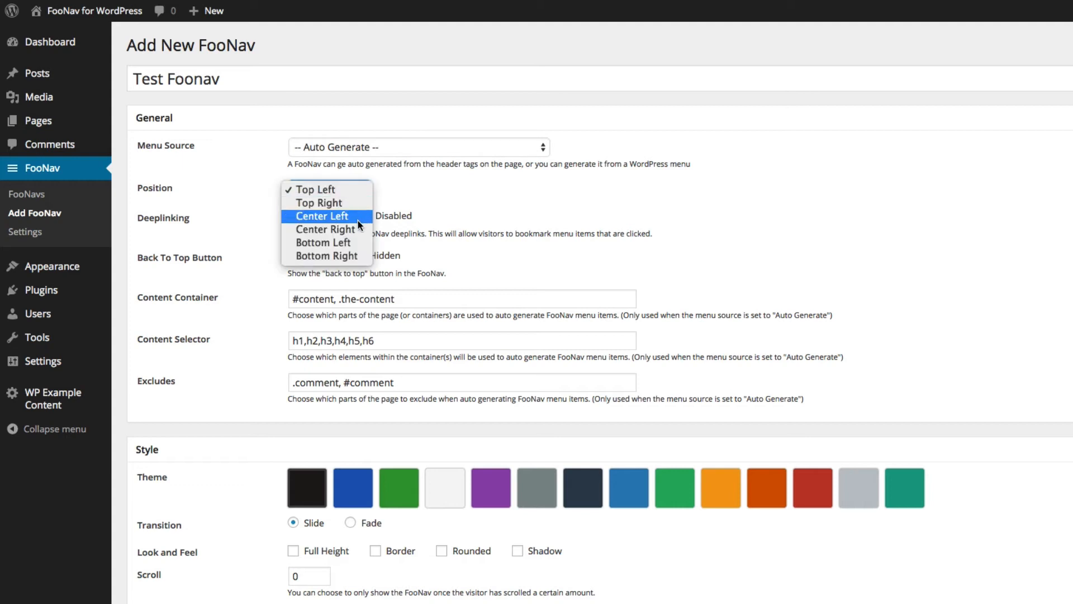
click(394, 197)
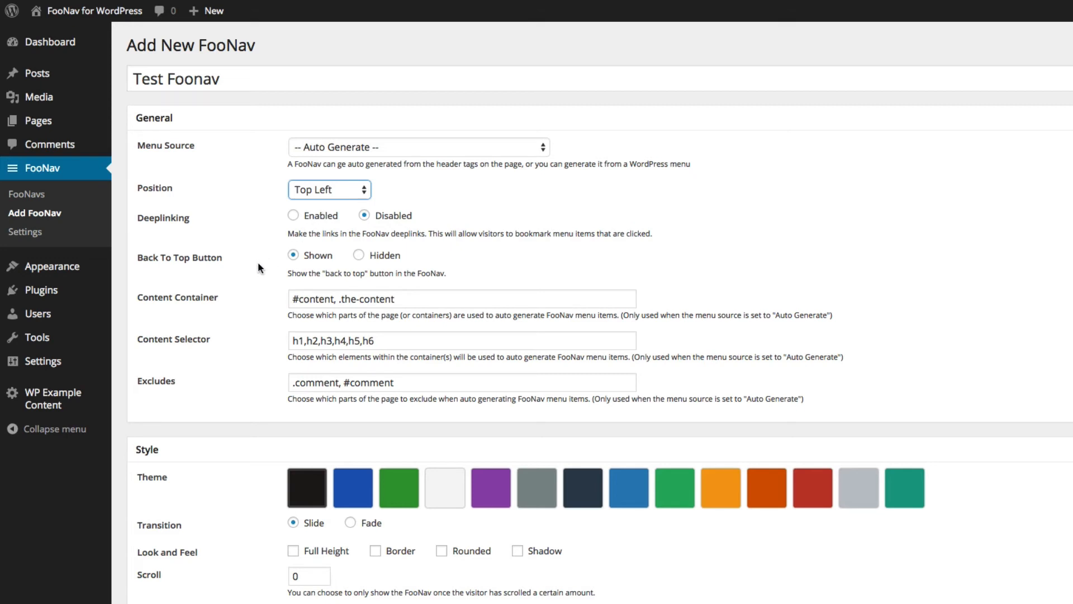
- Review the content container, content selector and excludes settings, and the style options for the new FooNav
click(400, 299)
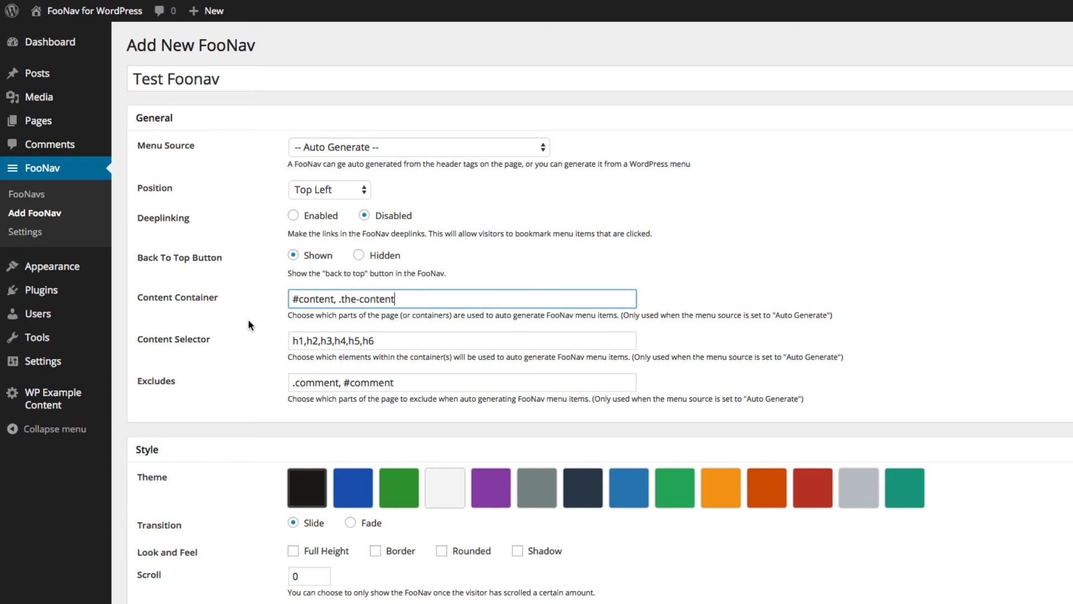
click(390, 340)
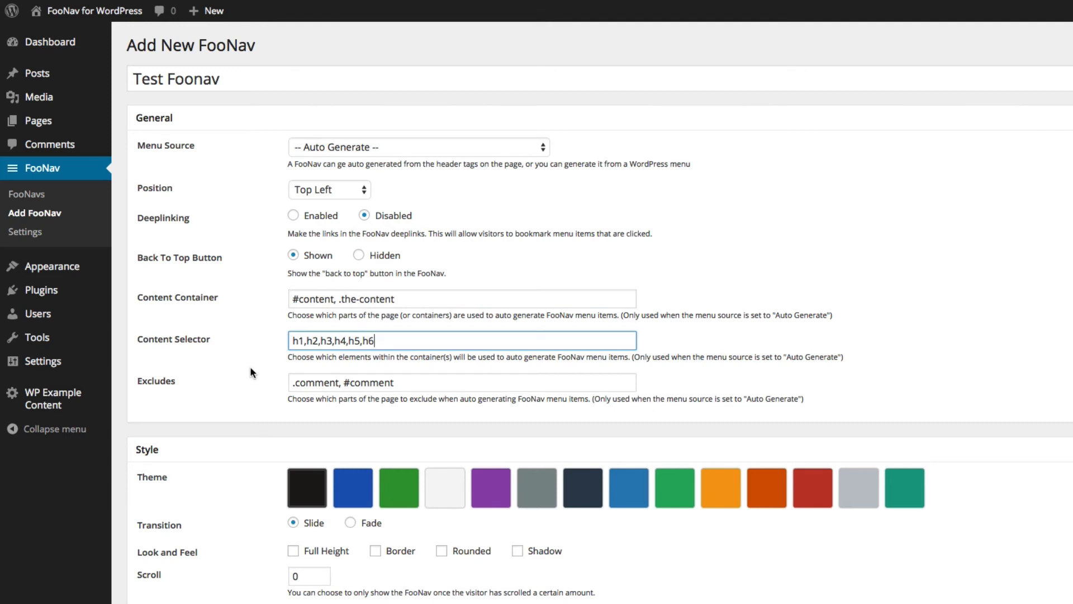
scroll(252, 380, down, 1)
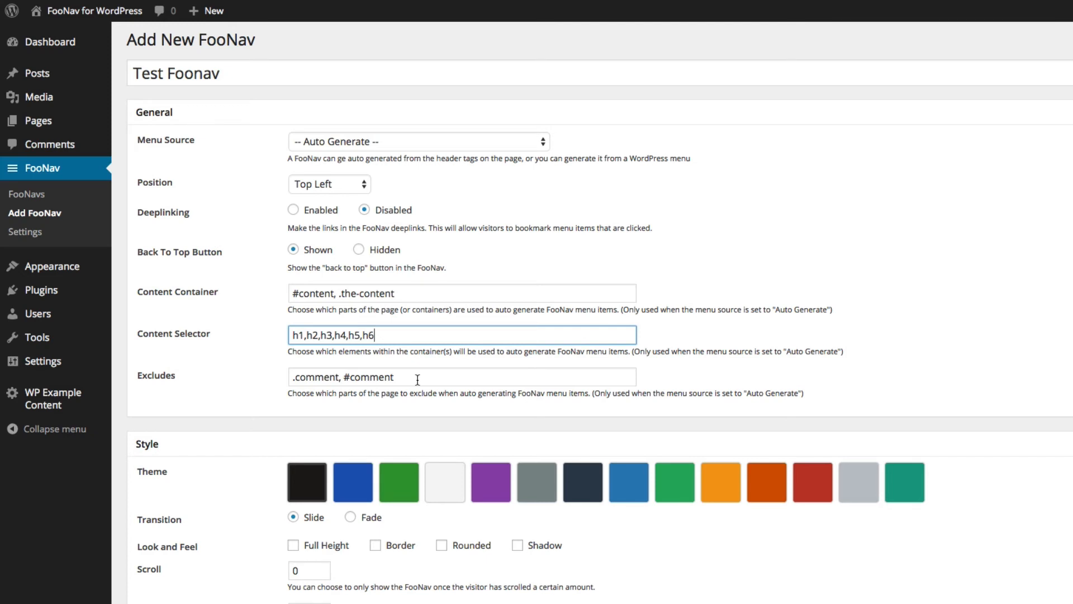
click(412, 377)
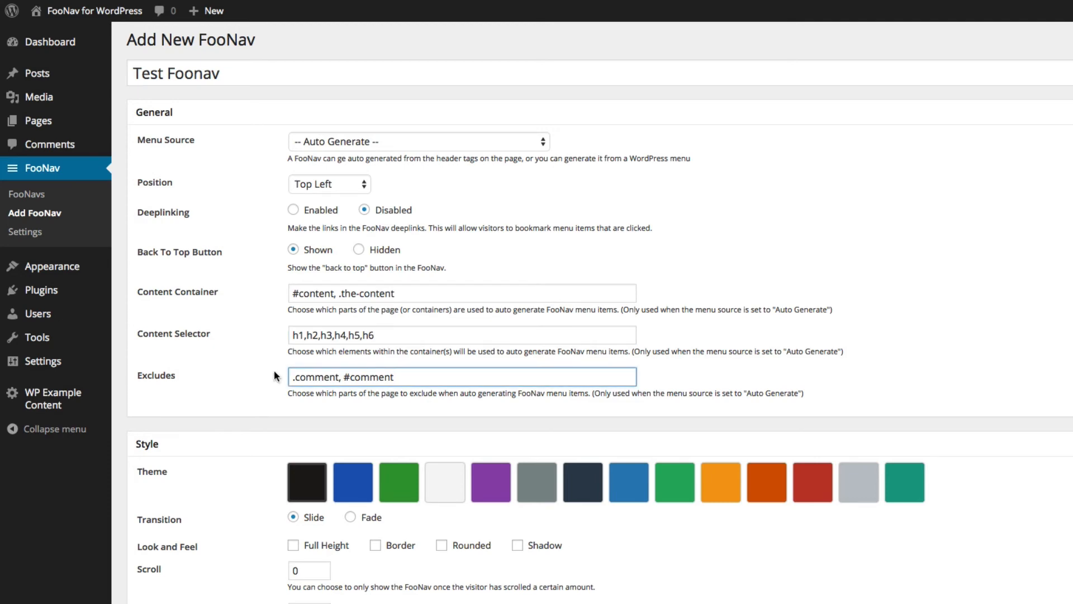
scroll(207, 342, down, 5)
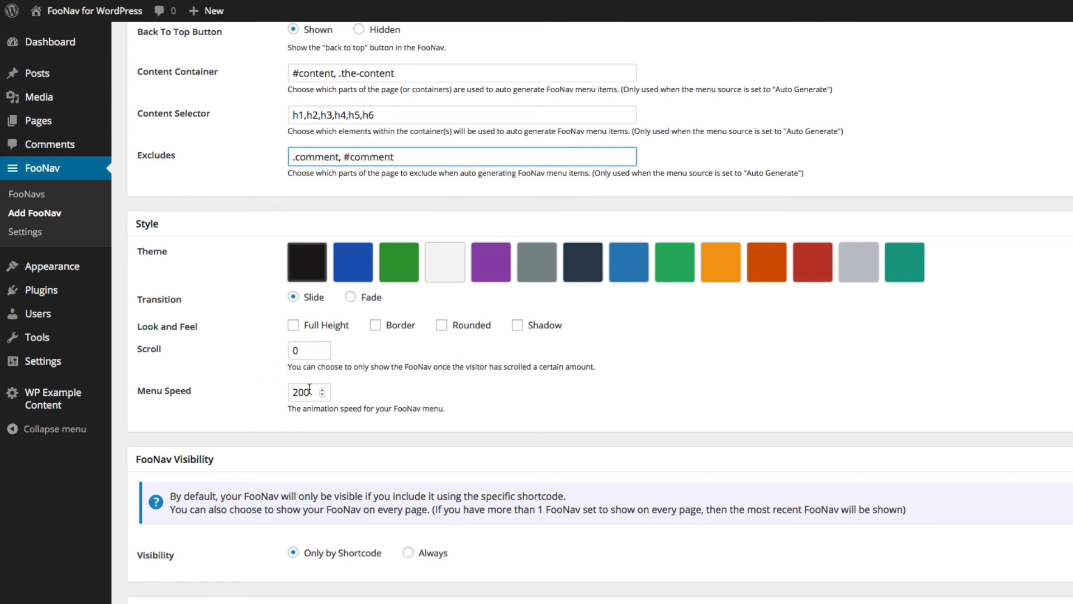
- Publish the Test Foonav with its visibility kept at Only by Shortcode, and copy its shortcode to the clipboard
scroll(283, 199, down, 5)
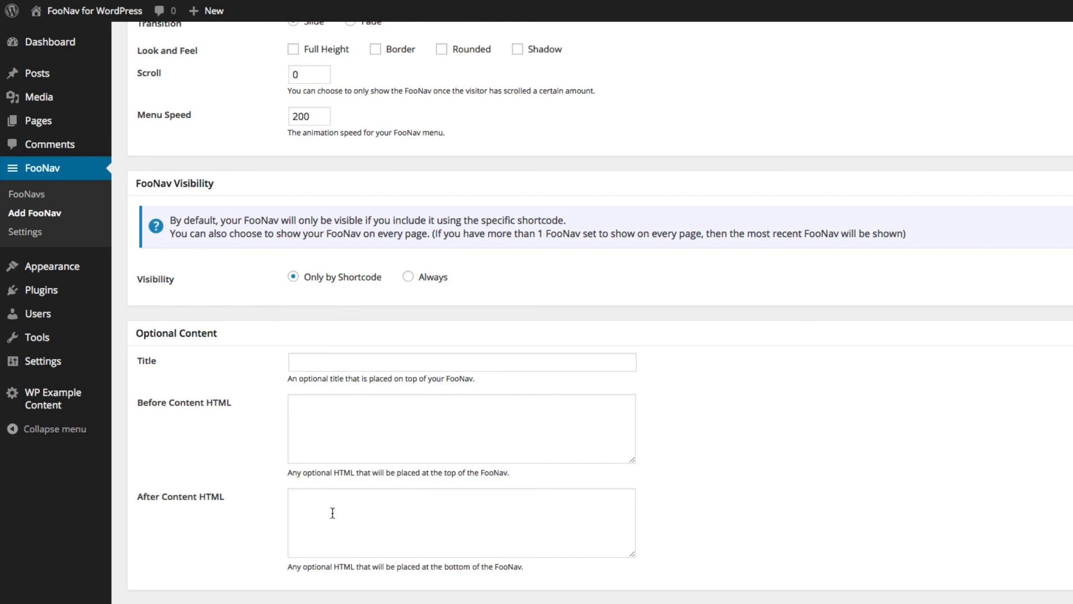
scroll(769, 462, up, 1)
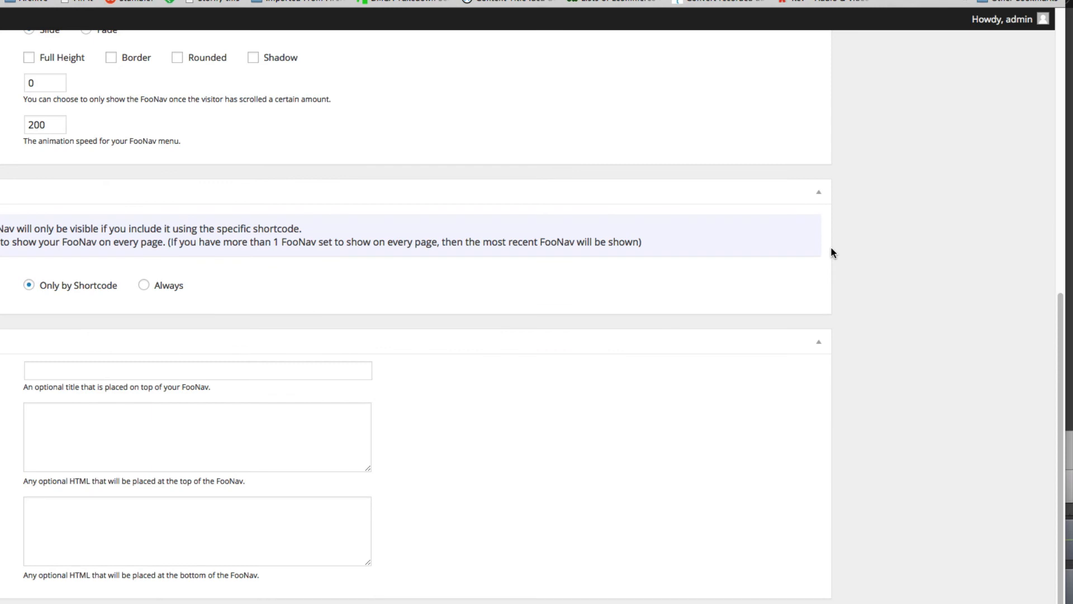
scroll(1072, 243, up, 6)
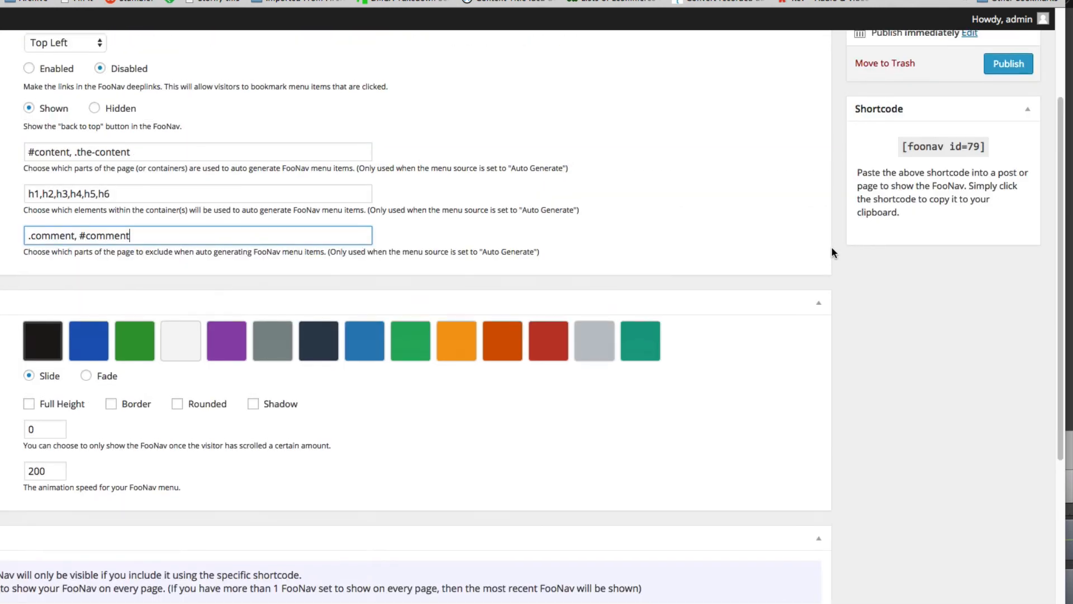
scroll(831, 249, up, 3)
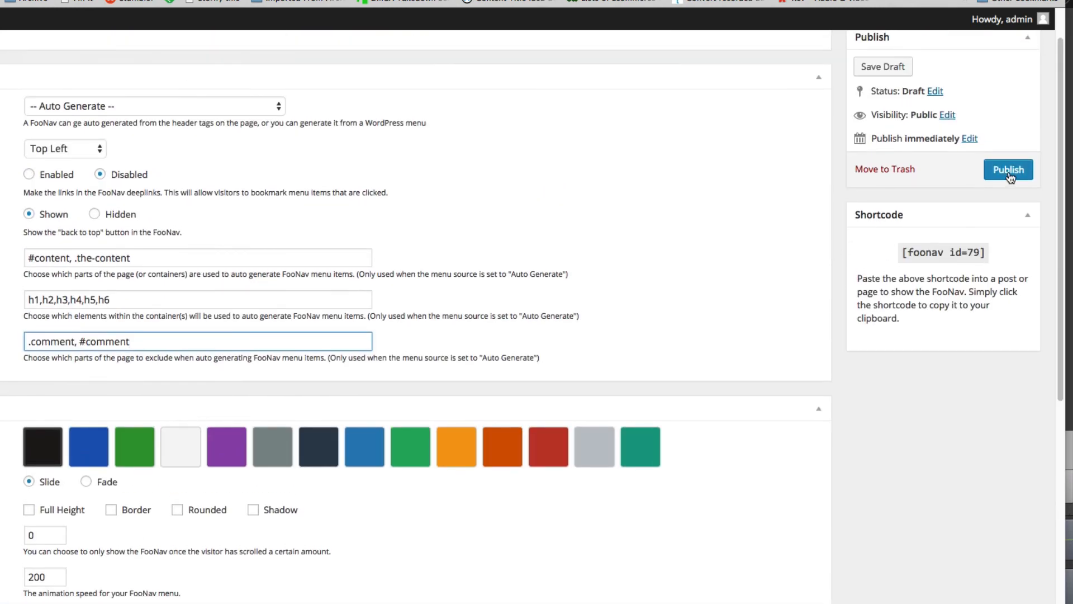
click(1010, 172)
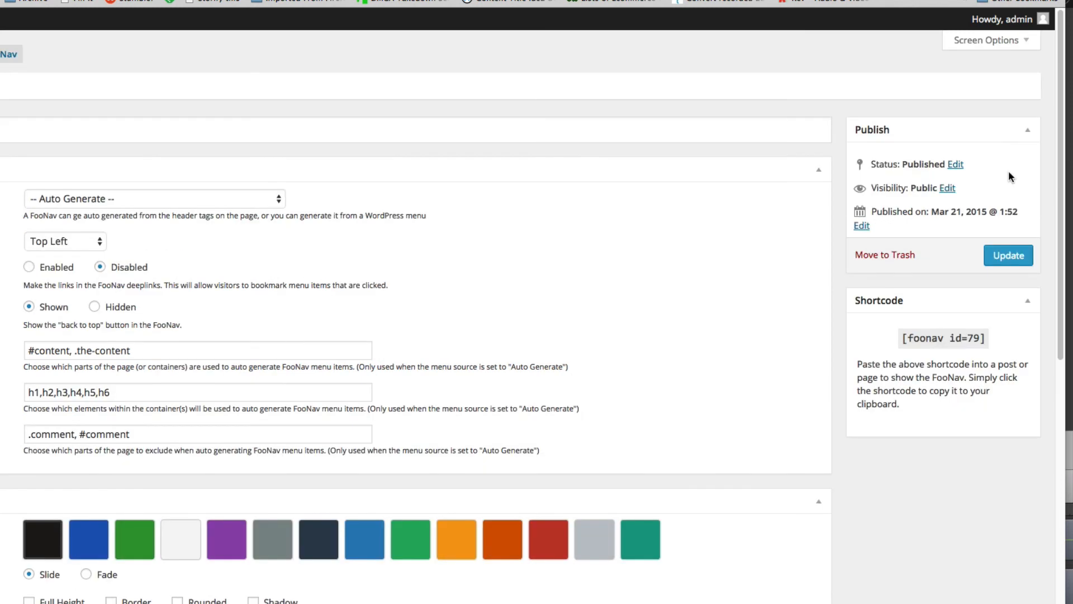
click(944, 342)
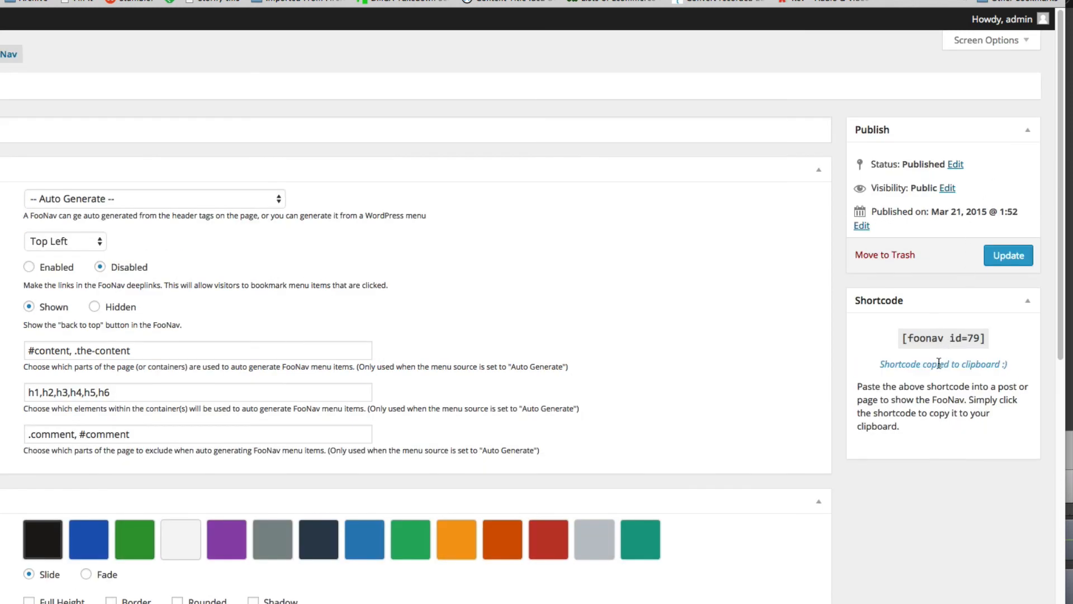